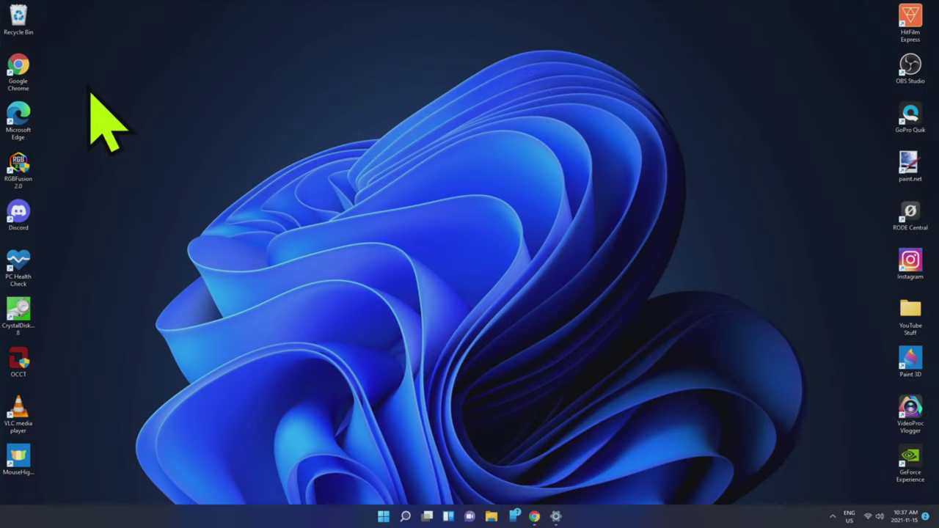
Step: Open Google Chrome, then show the Start menu's full All apps list
double_click(22, 67)
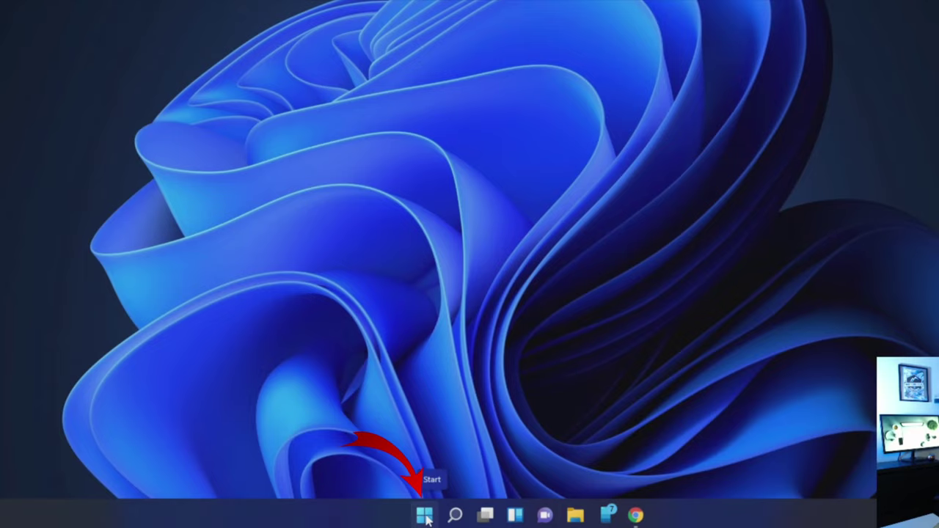
left_click(426, 517)
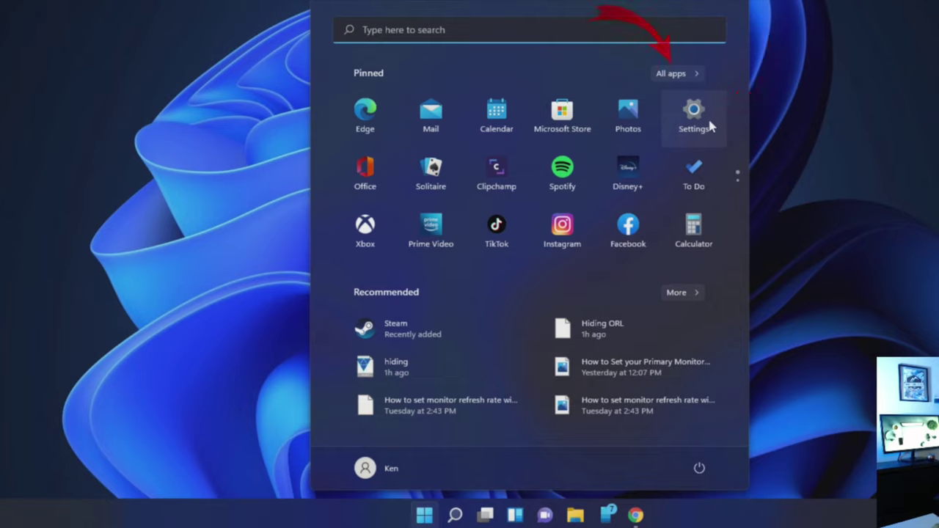
left_click(693, 74)
Step: Scroll the app list down to the S section where Settings appears
scroll(501, 204, "down", 2)
scroll(501, 204, "down", 2)
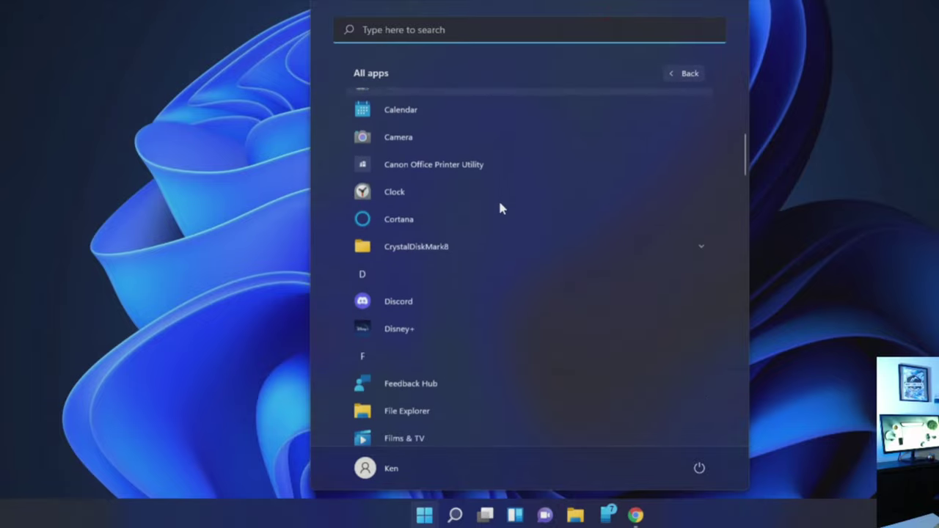
scroll(499, 206, "down", 3)
scroll(499, 206, "down", 3)
scroll(500, 210, "down", 3)
scroll(499, 211, "down", 3)
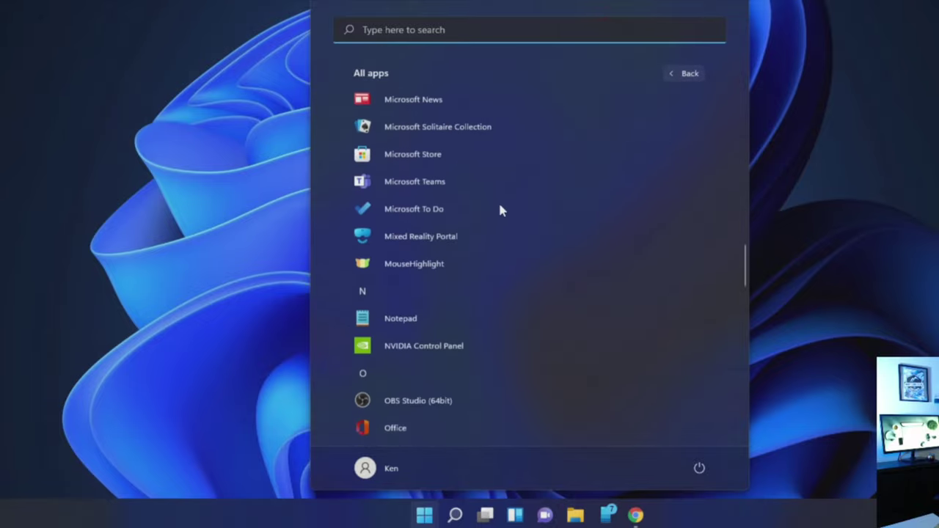
scroll(500, 211, "down", 3)
scroll(499, 213, "down", 2)
scroll(499, 210, "down", 2)
scroll(499, 211, "down", 2)
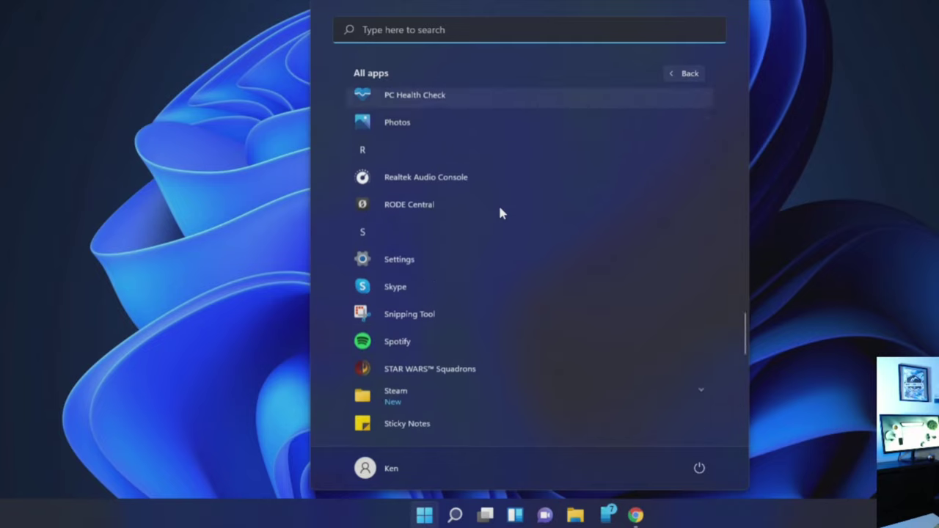
scroll(497, 212, "down", 1)
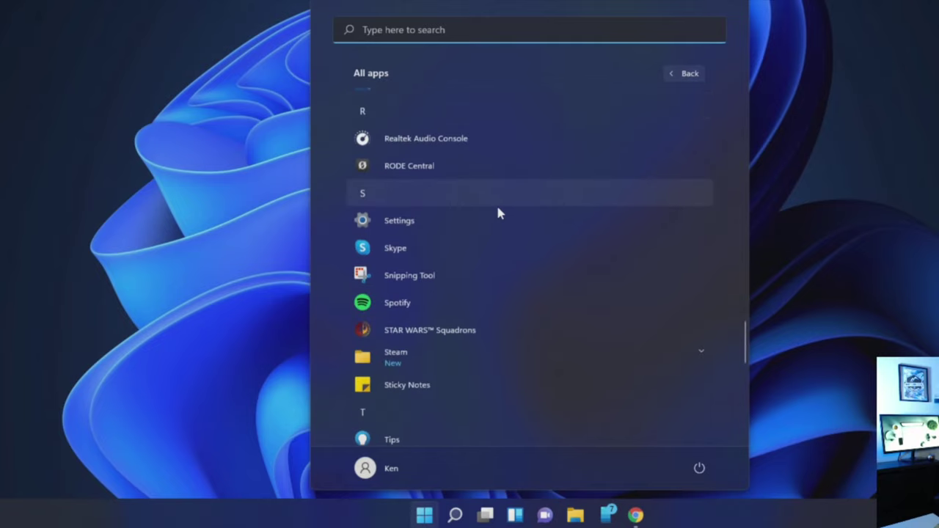
Step: Launch Settings from the app list and go to the Accessibility page
left_click(431, 224)
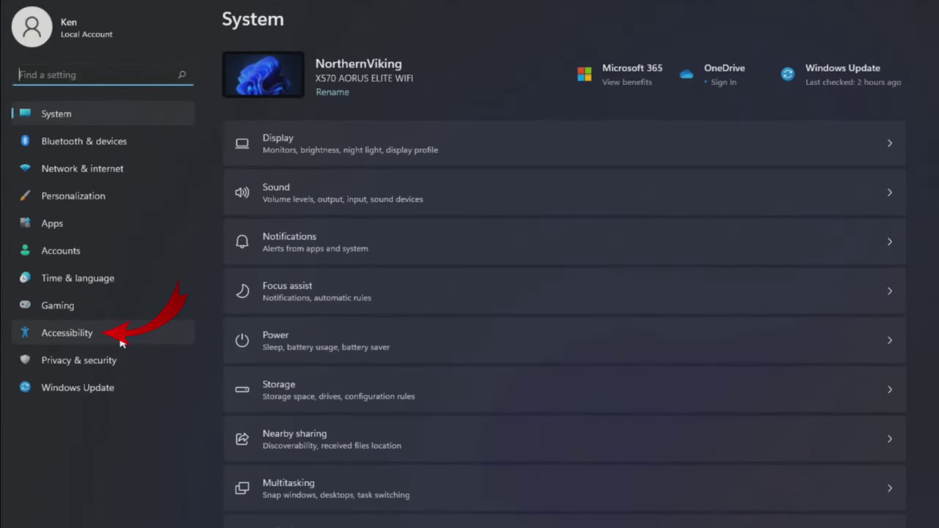
left_click(121, 342)
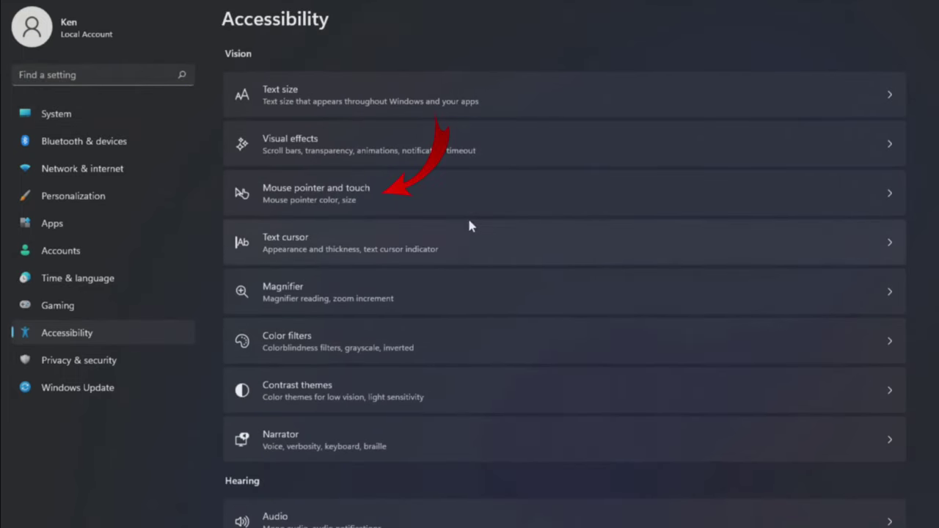
Step: Open Mouse pointer and touch, collapsing and re-expanding the Mouse pointer style section
left_click(412, 204)
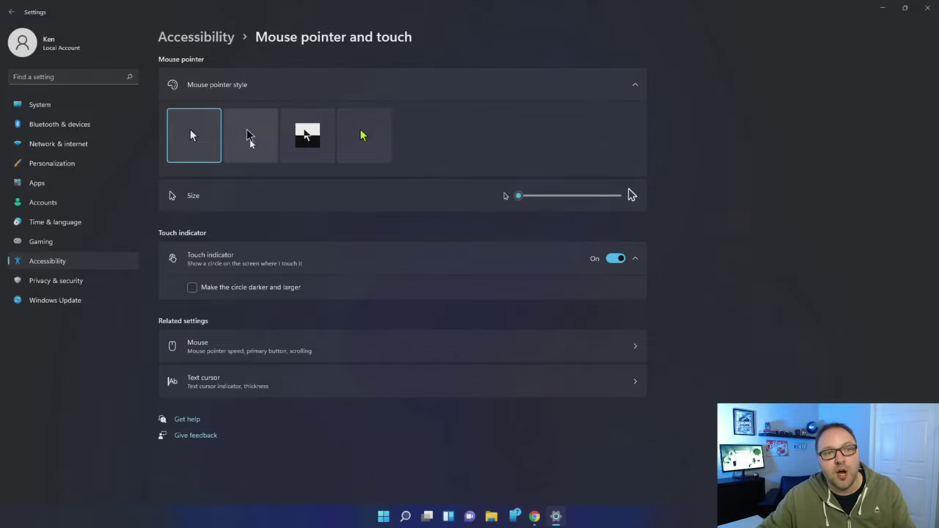
left_click(308, 89)
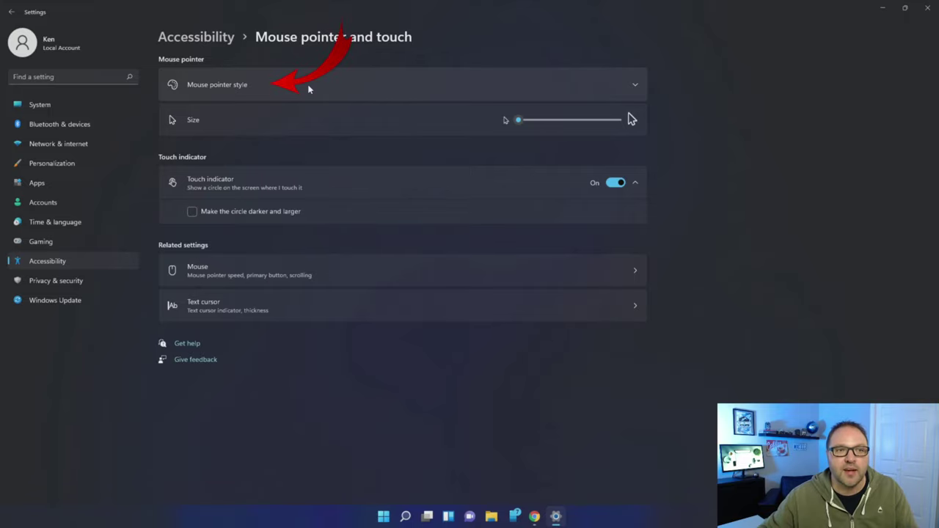
left_click(273, 85)
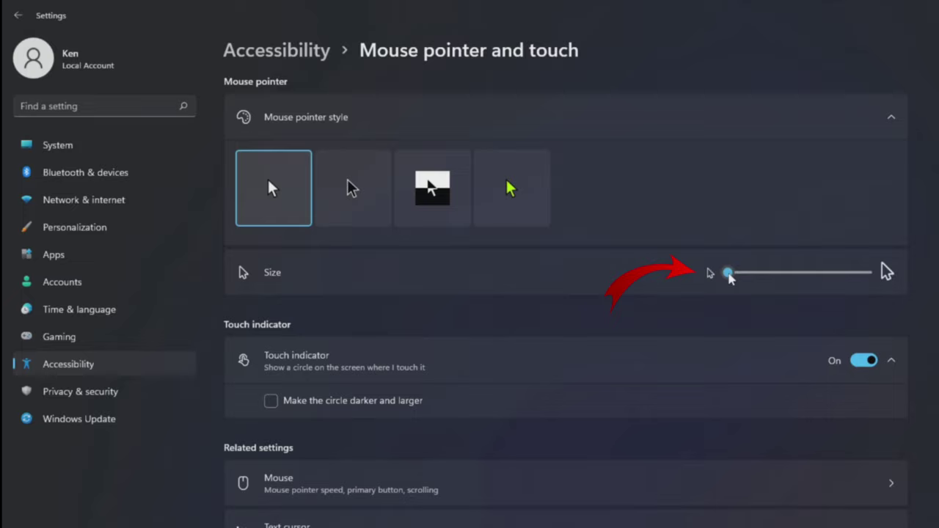
Step: Drag the pointer Size slider to its maximum of 15
mouse_move(732, 274)
left_mouse_down()
mouse_move(873, 292)
mouse_move(775, 293)
mouse_move(724, 279)
mouse_move(868, 291)
left_mouse_up()
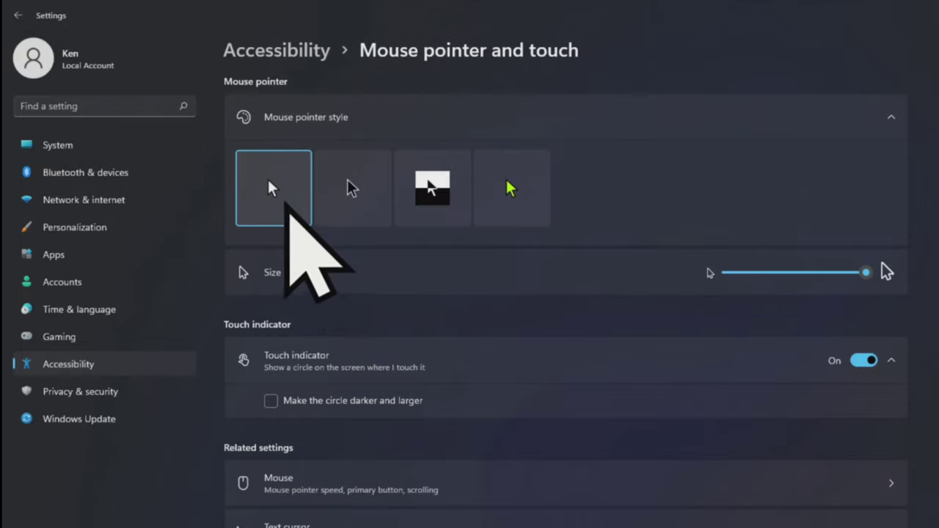
Step: Try the Black pointer style, then settle on the Inverted style
left_click(356, 187)
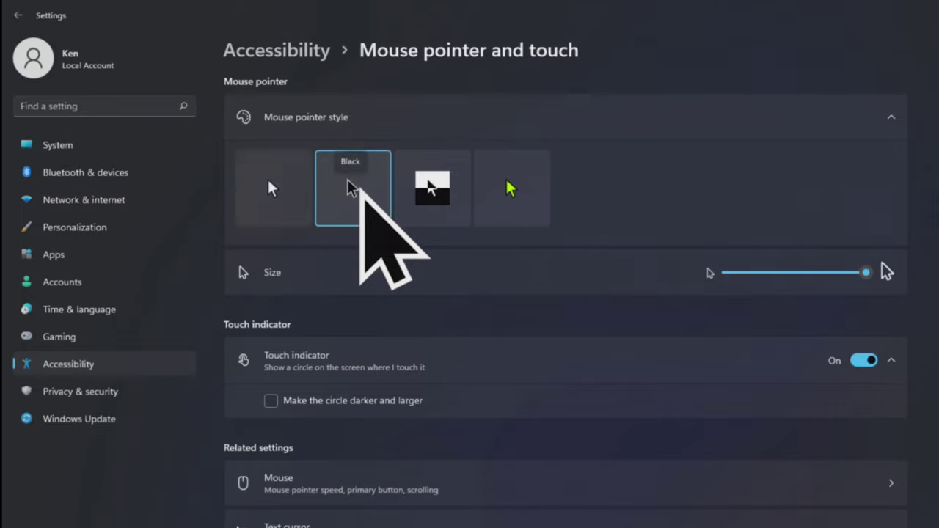
left_click(430, 195)
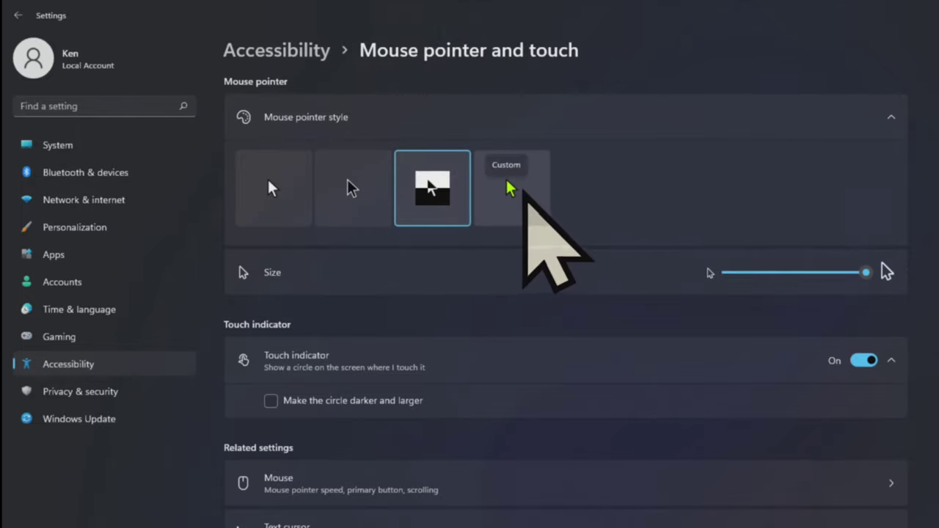
Step: Select the Custom pointer style and try the cyan, magenta, yellow and purple swatches
left_click(523, 192)
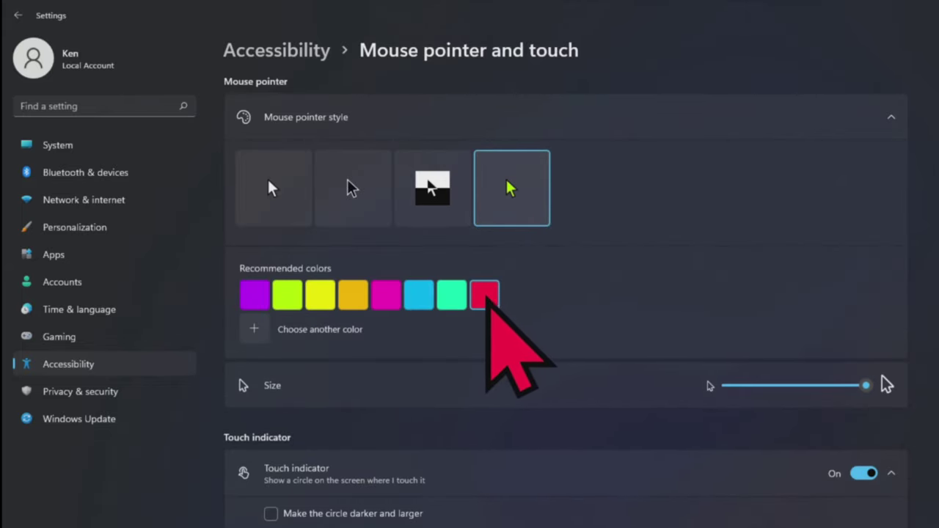
left_click(424, 297)
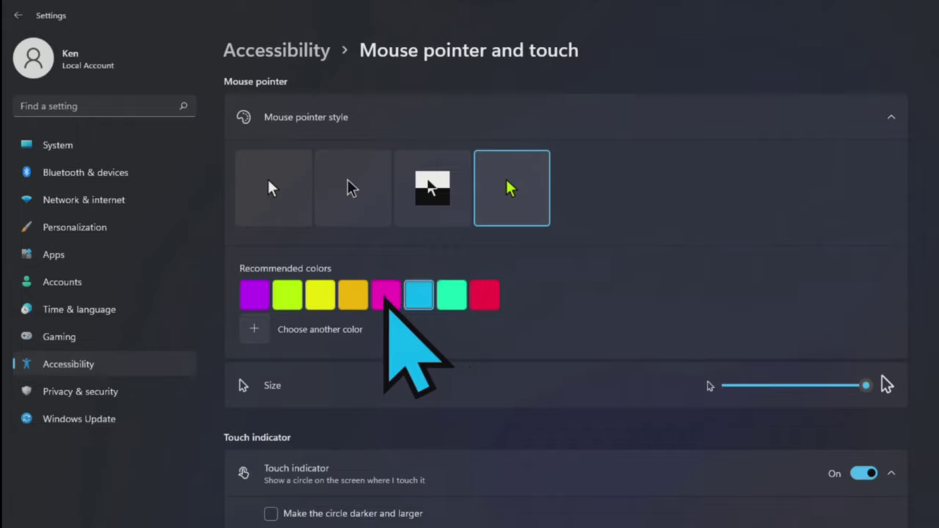
left_click(385, 297)
left_click(320, 297)
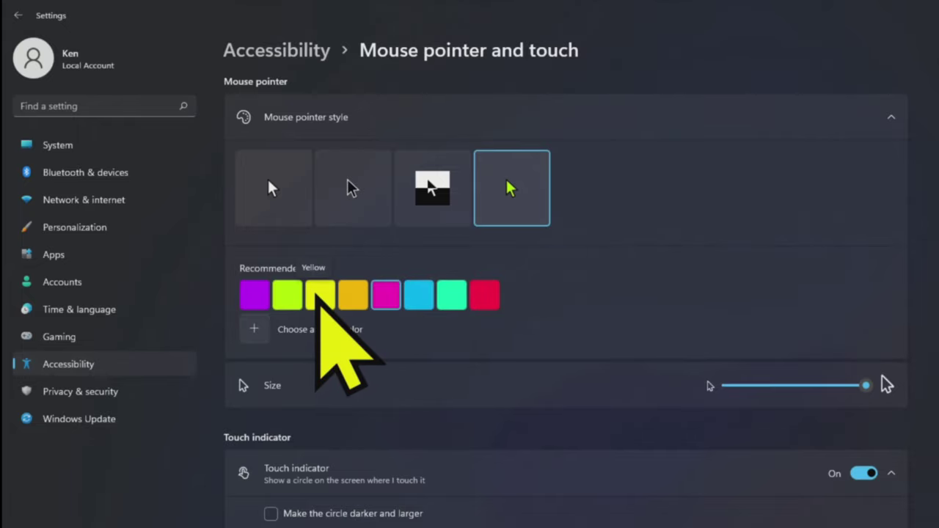
left_click(255, 296)
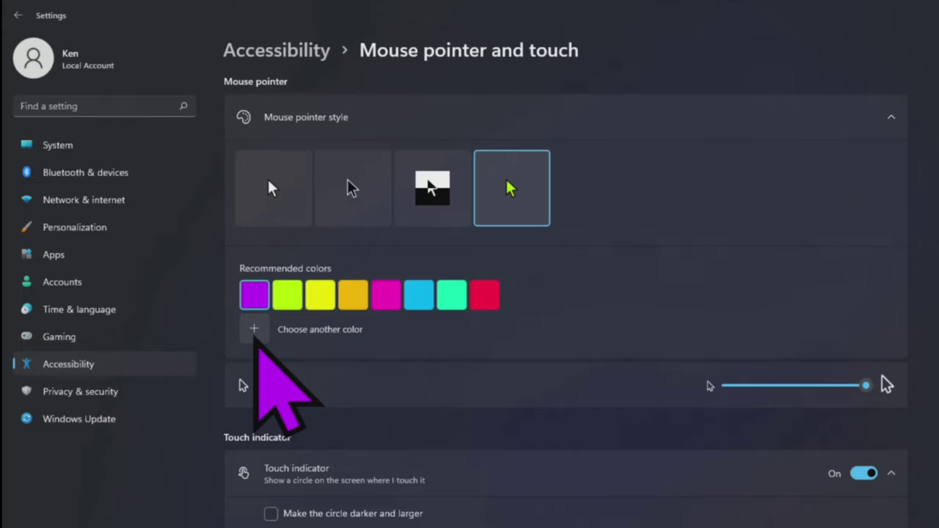
Step: Pick a custom blue shade from the colour spectrum and confirm it with Done
left_click(255, 338)
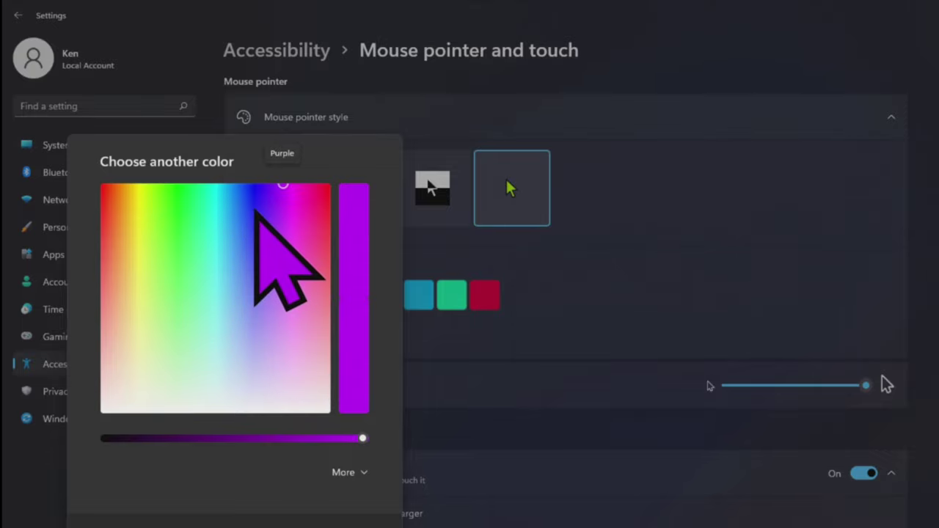
left_click(253, 204)
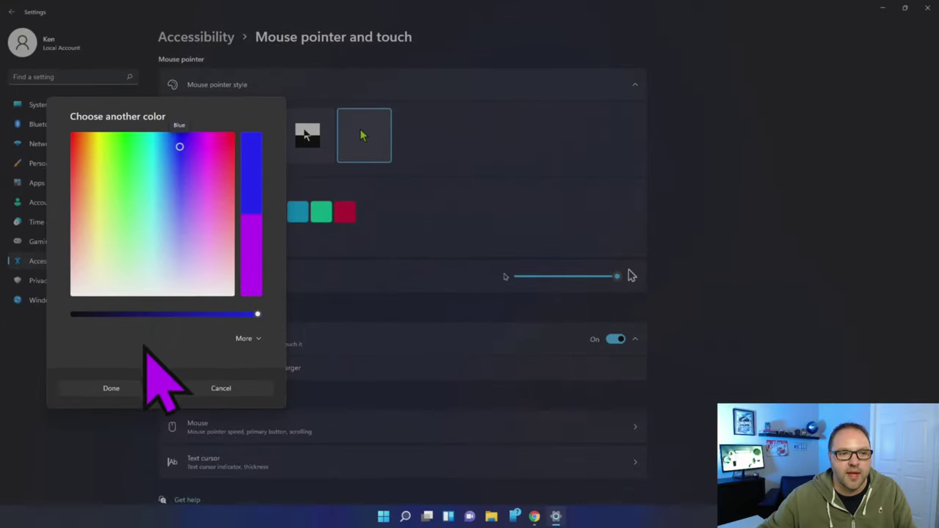
left_click(129, 391)
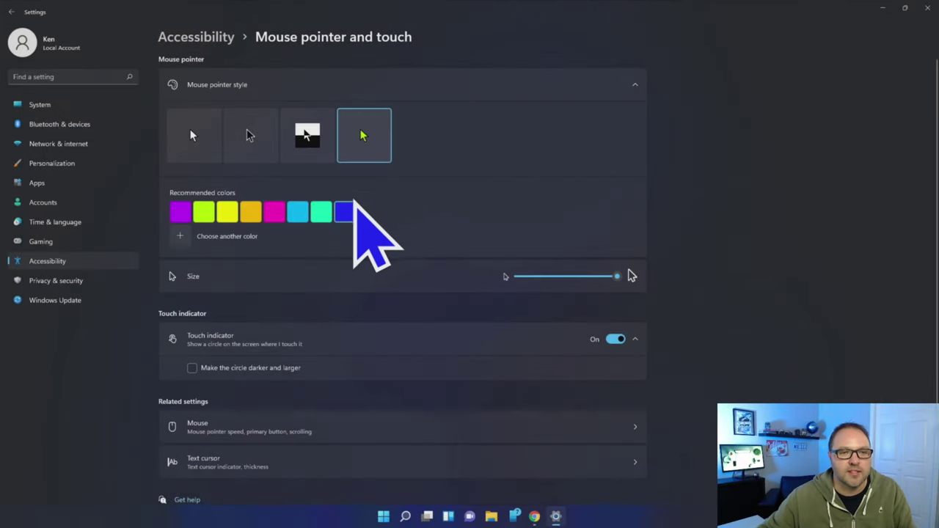